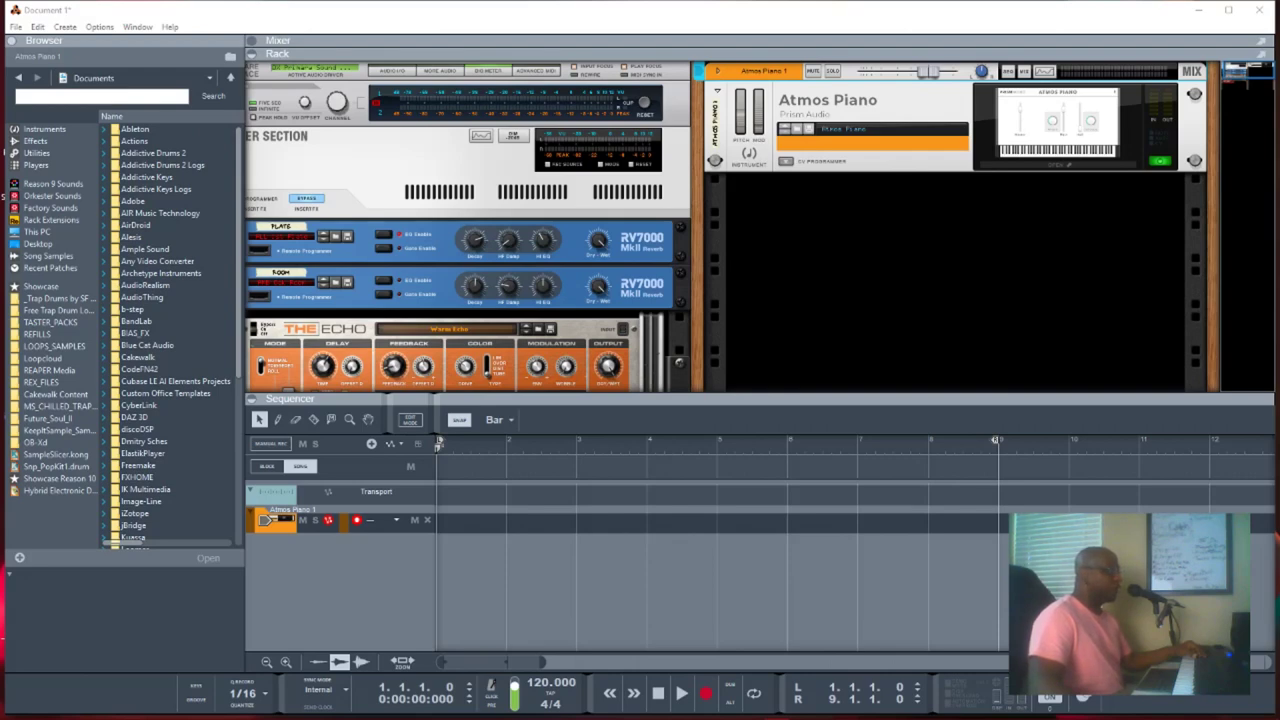
Open the Atmos Piano plugin window and position it near the screen centre over the rack
click(1023, 135)
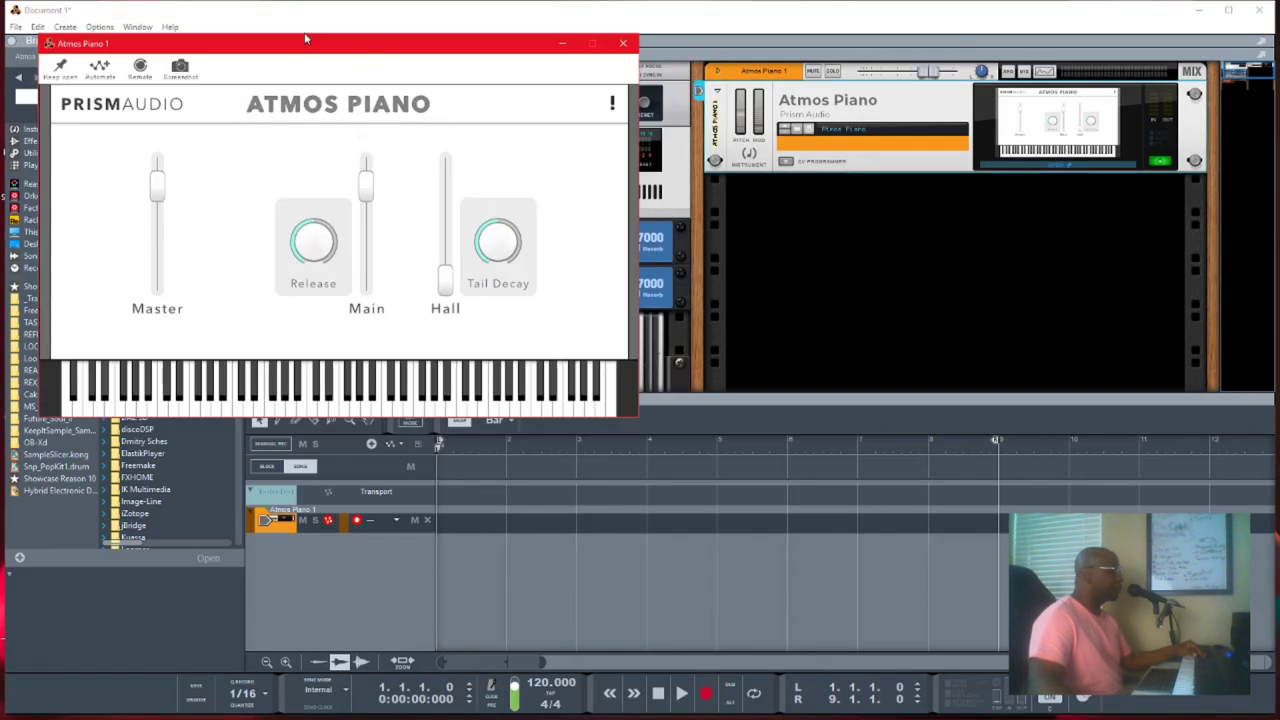
drag(302, 48, 672, 157)
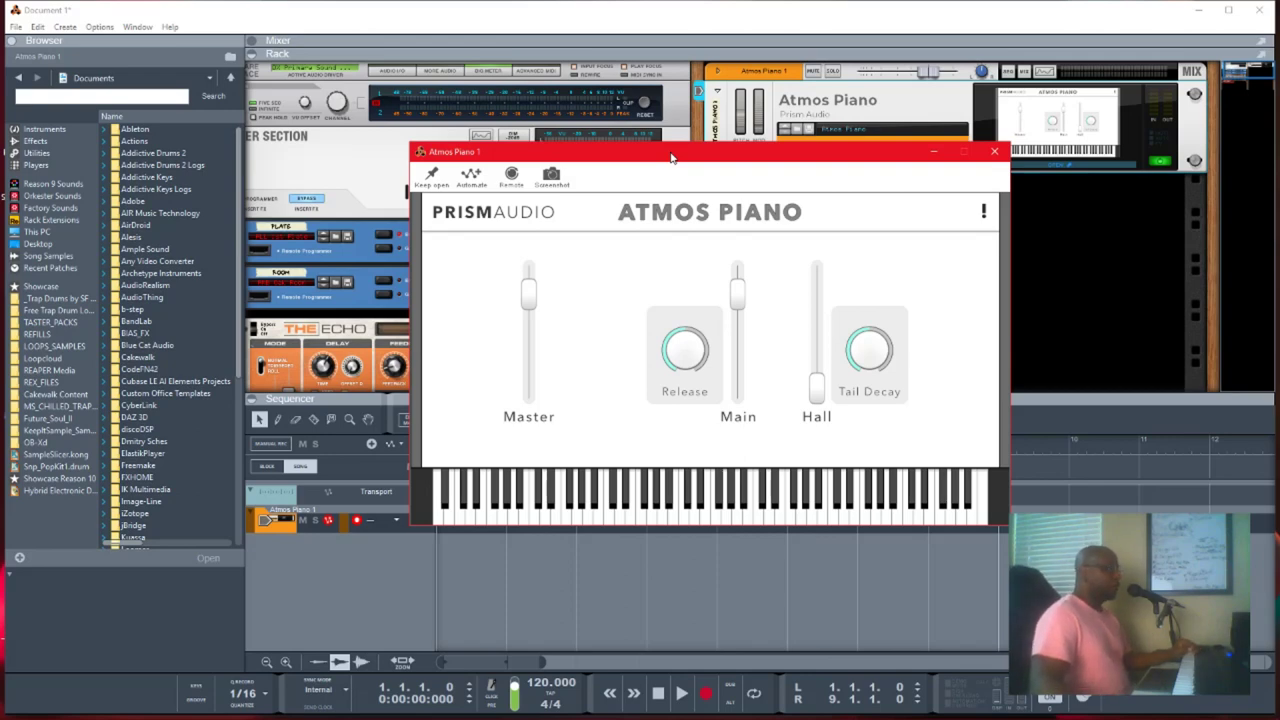
drag(672, 157, 685, 154)
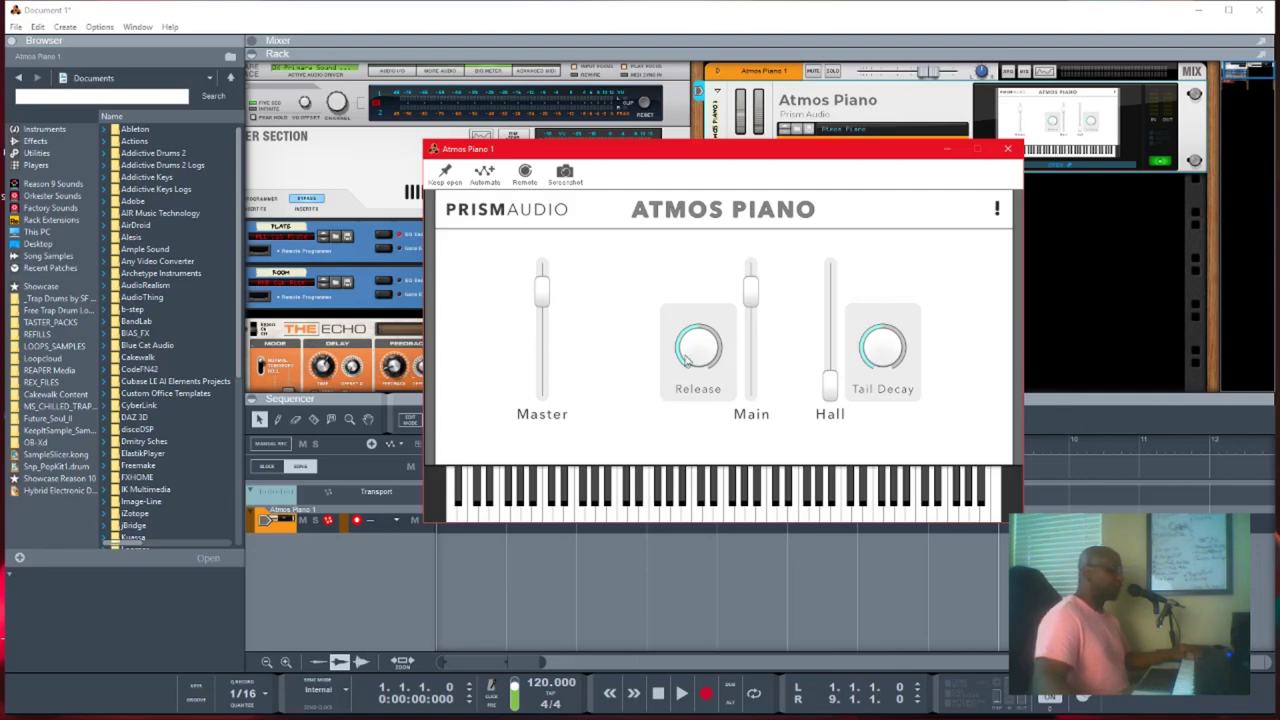
Return the Master fader near its maximum, then begin raising the Hall amount from zero
drag(546, 300, 539, 249)
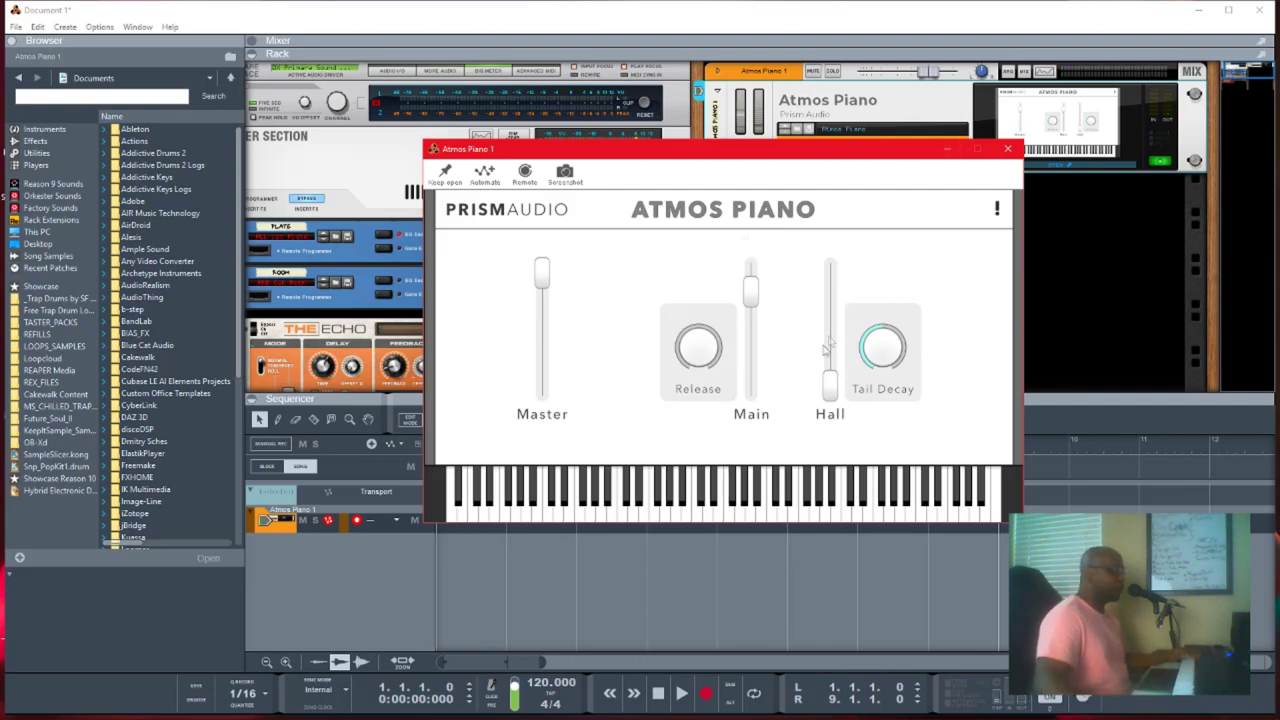
drag(831, 385, 820, 308)
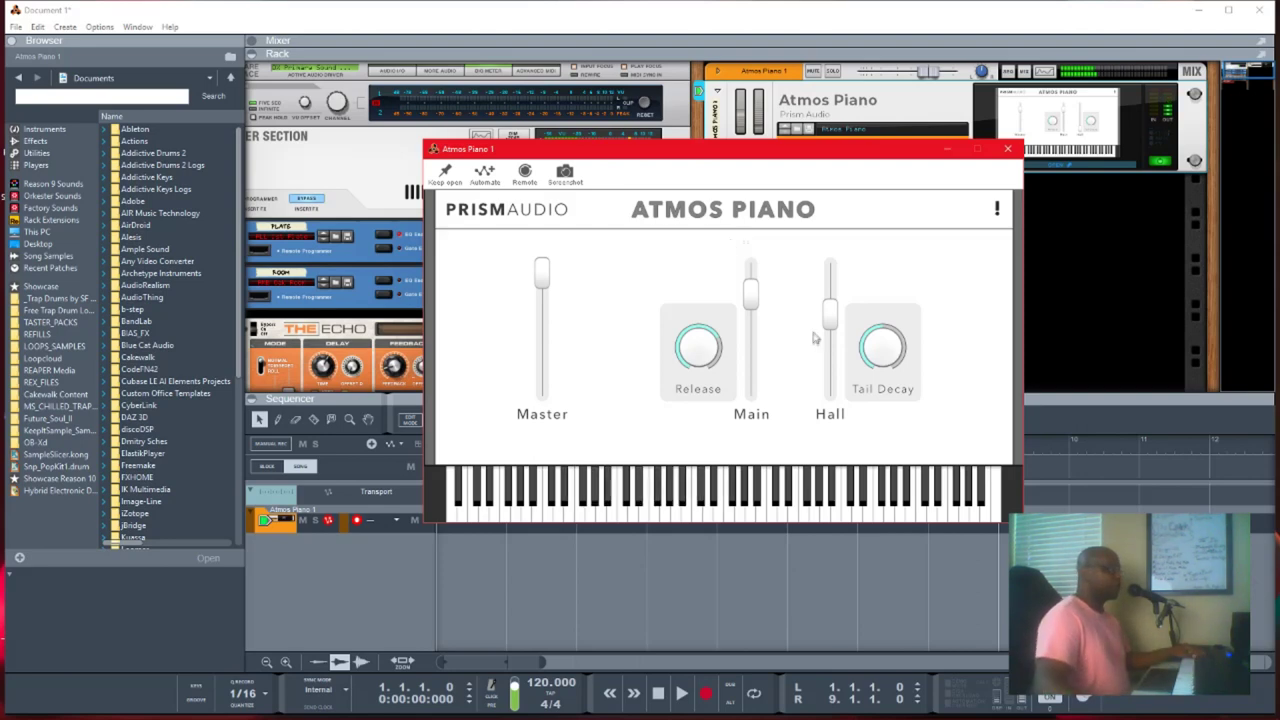
Lower the Hall amount slightly so it sits around mid-range
drag(831, 314, 830, 345)
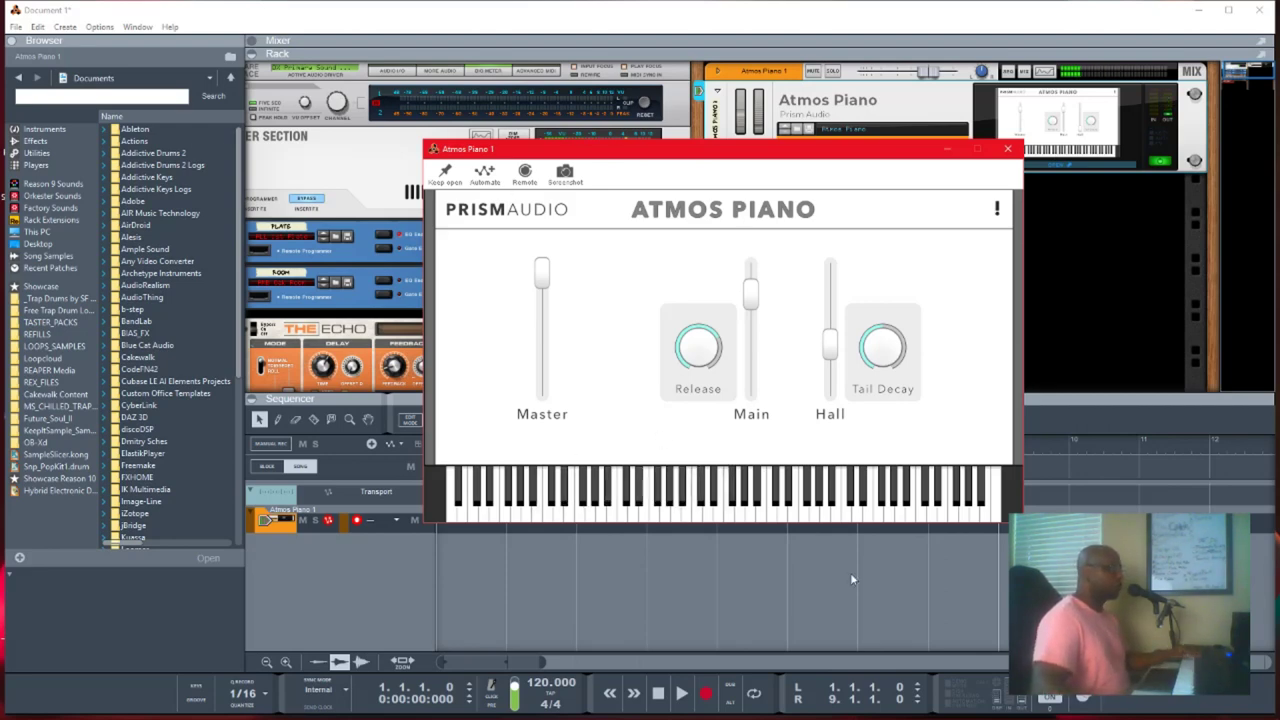
Bring the Hall amount down to zero and adjust the Tail Decay knob
drag(835, 345, 830, 476)
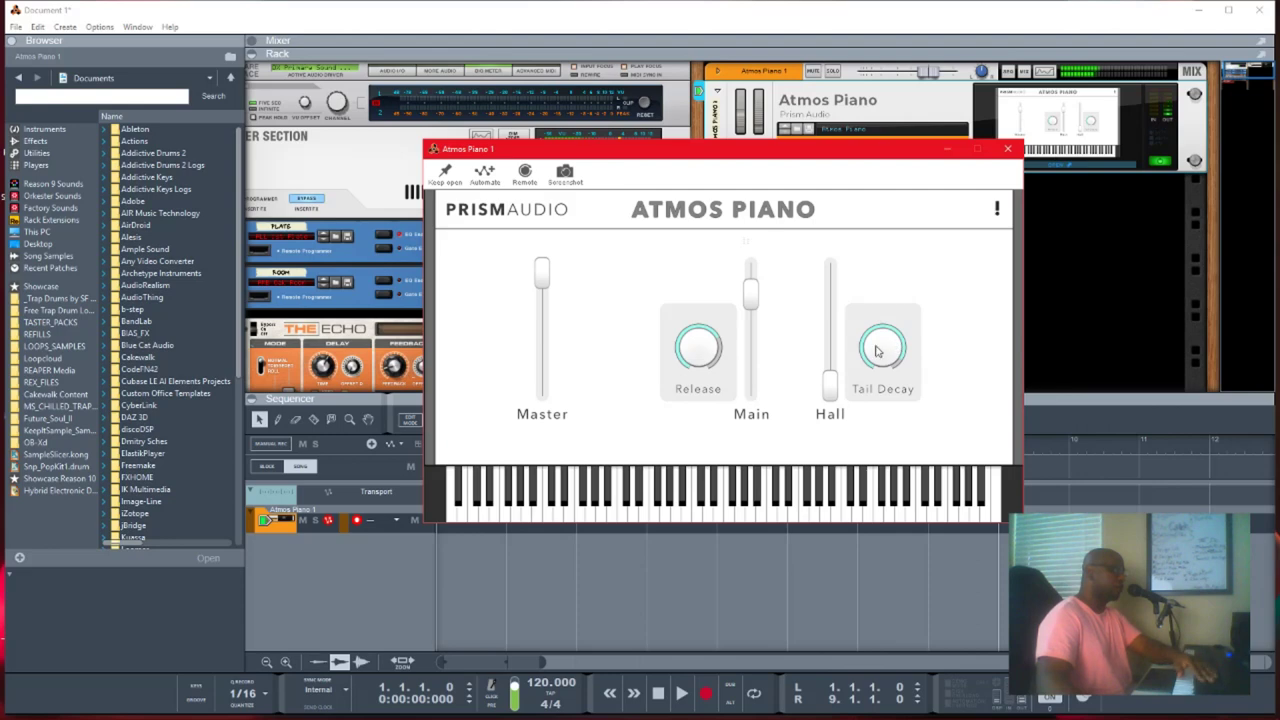
drag(877, 350, 871, 540)
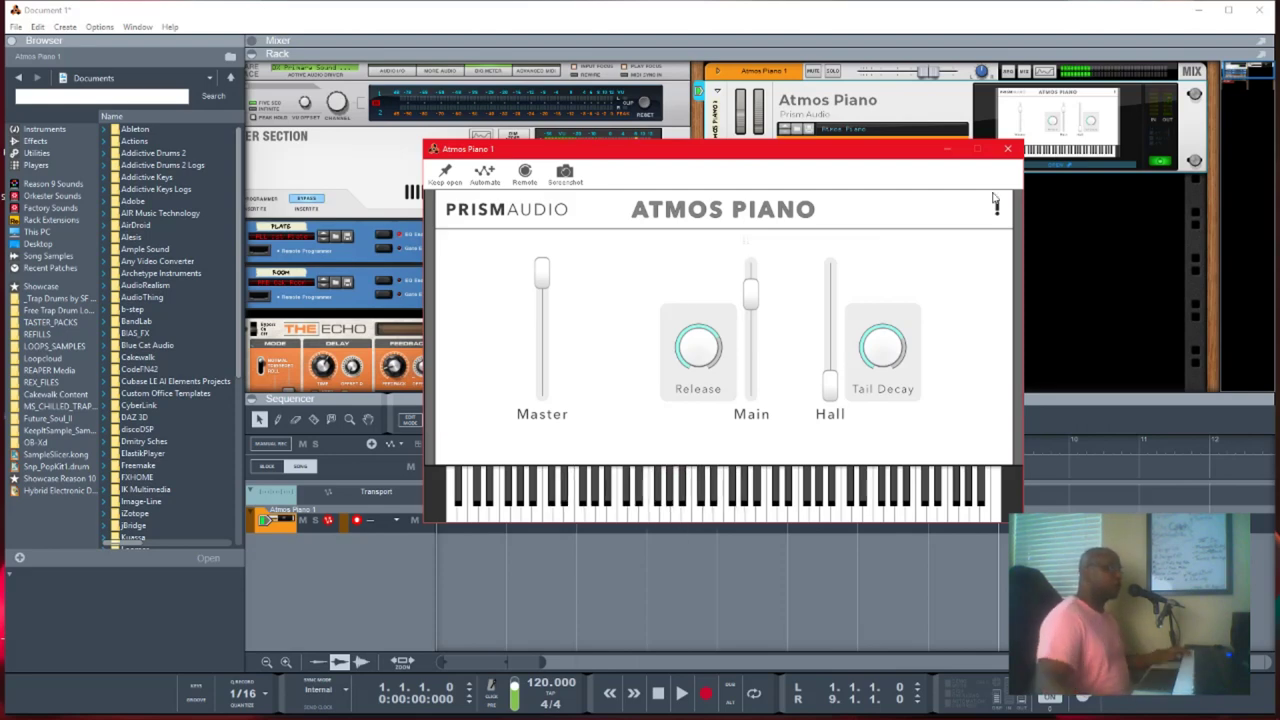
drag(829, 382, 826, 362)
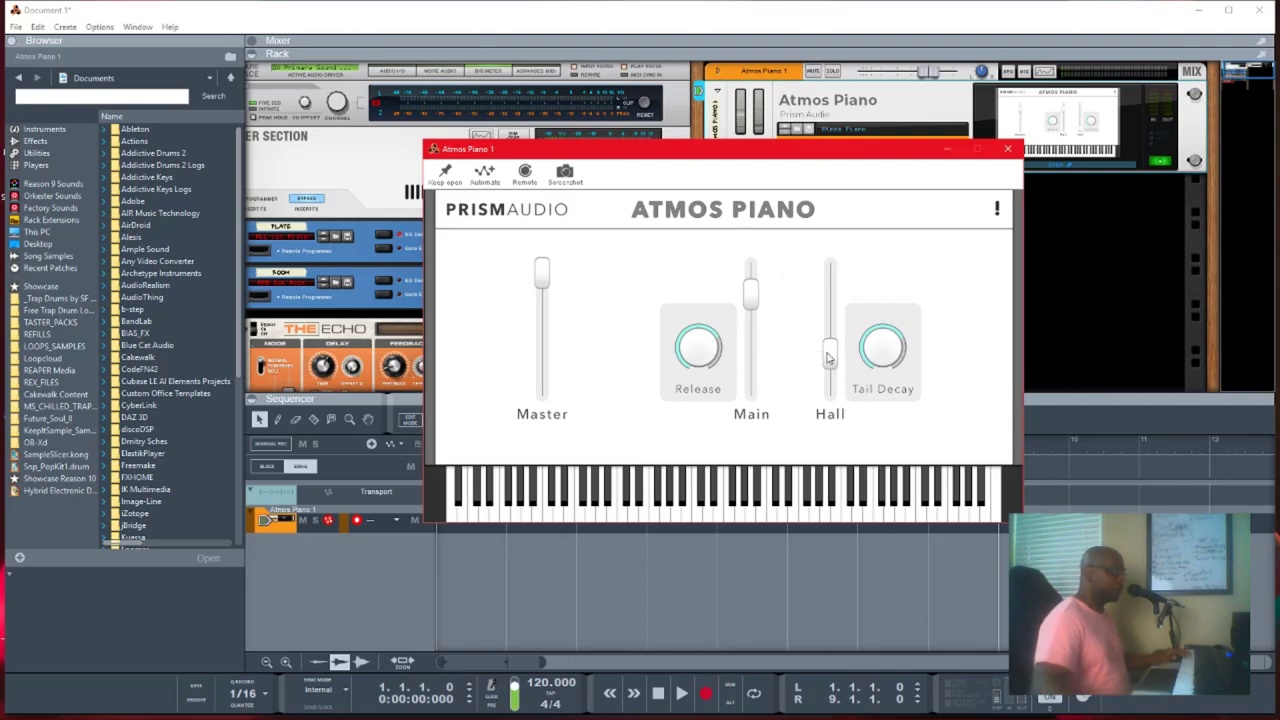
drag(830, 357, 831, 443)
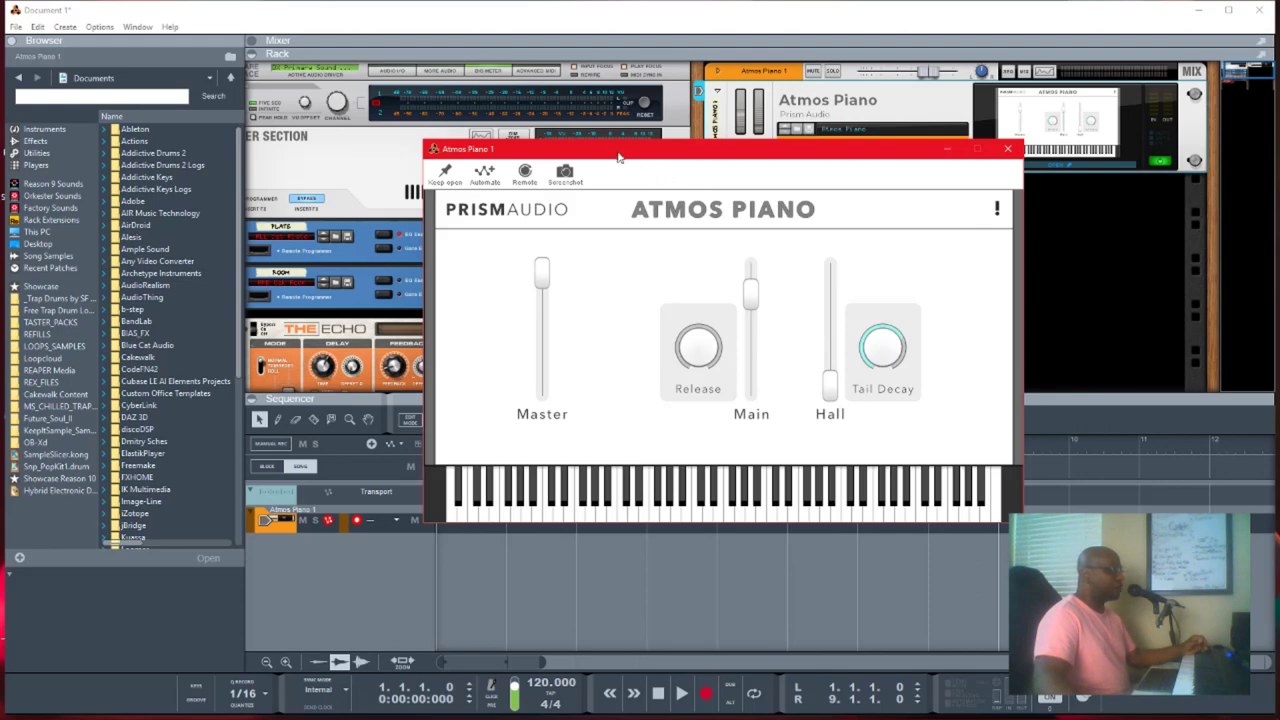
Shift the Atmos Piano window right, then settle it slightly back left
drag(618, 157, 737, 143)
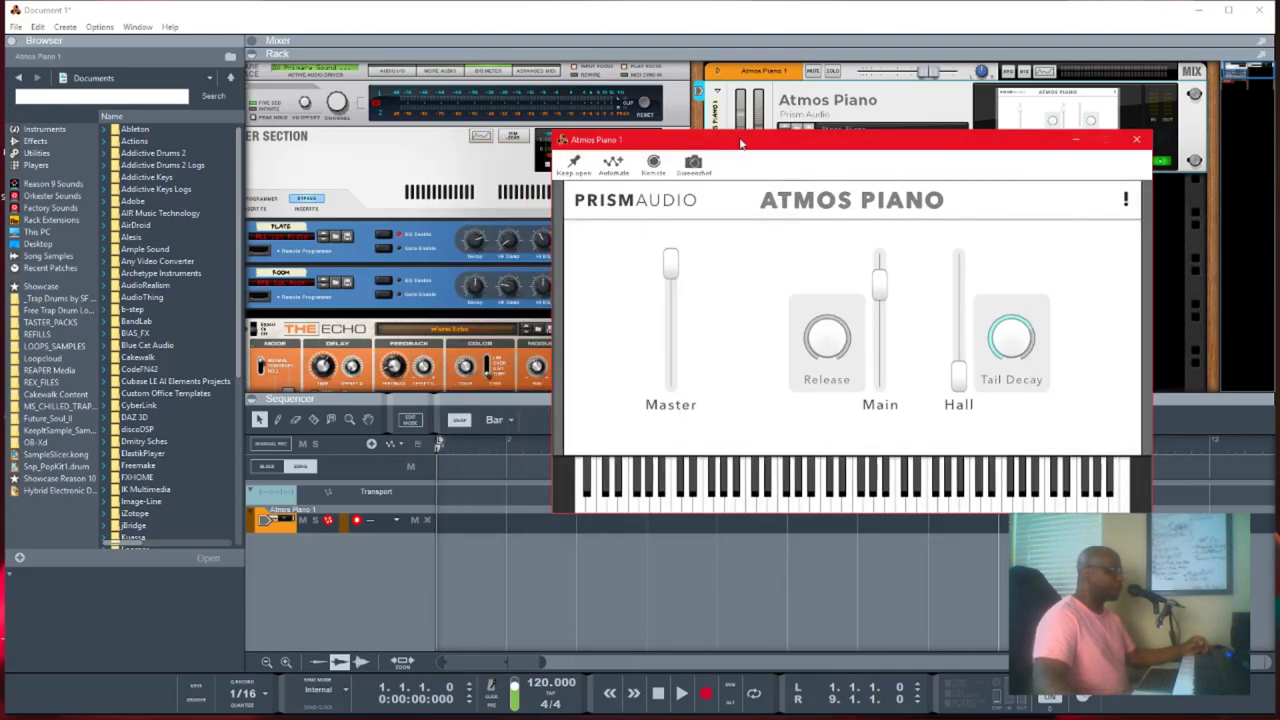
drag(740, 143, 684, 146)
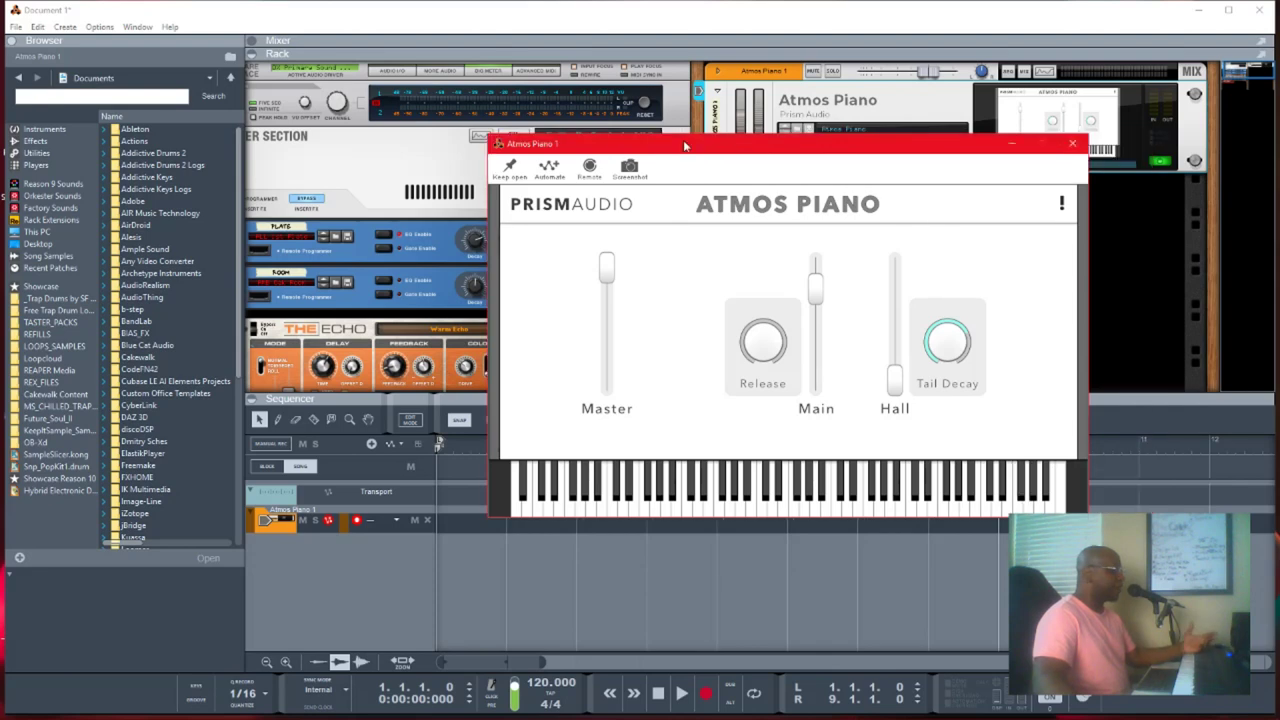